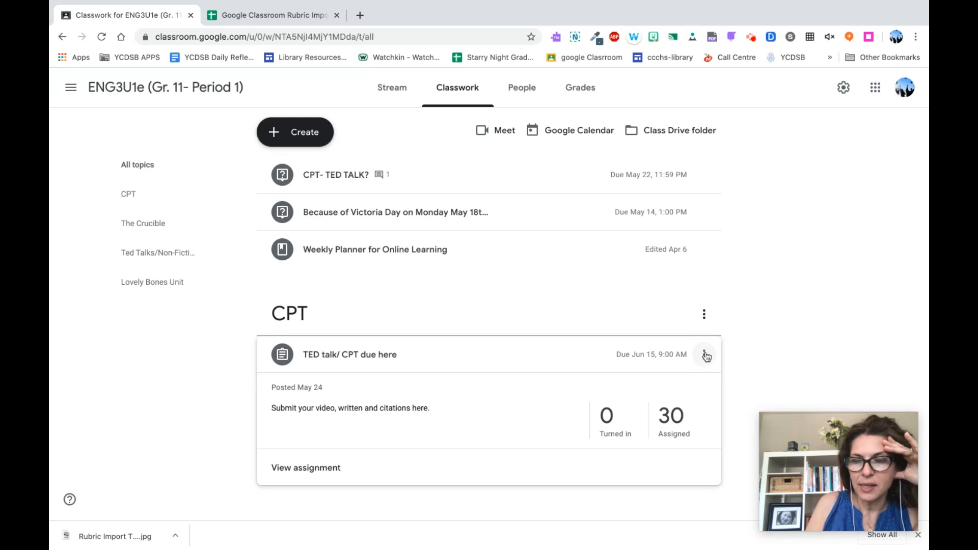
Step: Open the "TED talk/ CPT due here" assignment for editing and start creating a new rubric for it
{"action": "left_click", "coordinate": [705, 355]}
{"action": "left_click", "coordinate": [654, 382]}
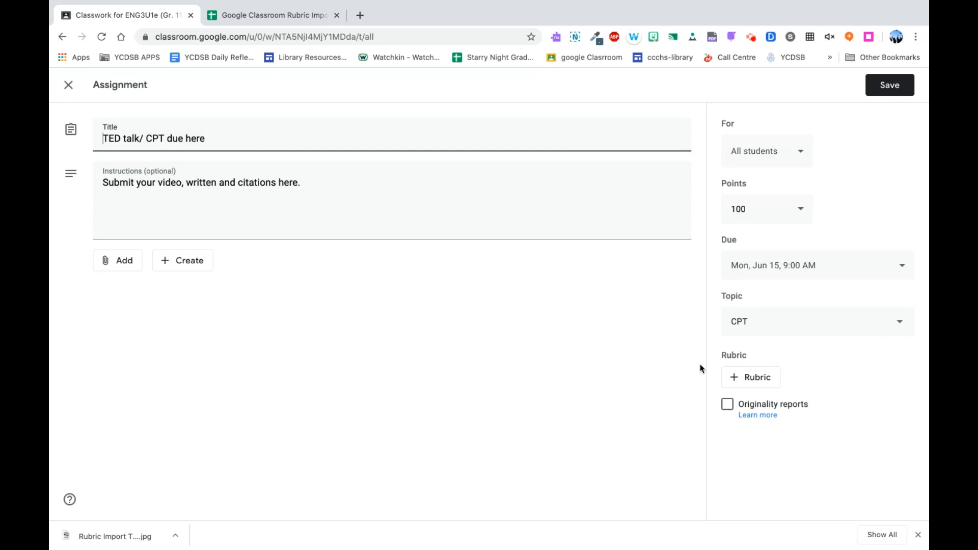
{"action": "left_click", "coordinate": [743, 379]}
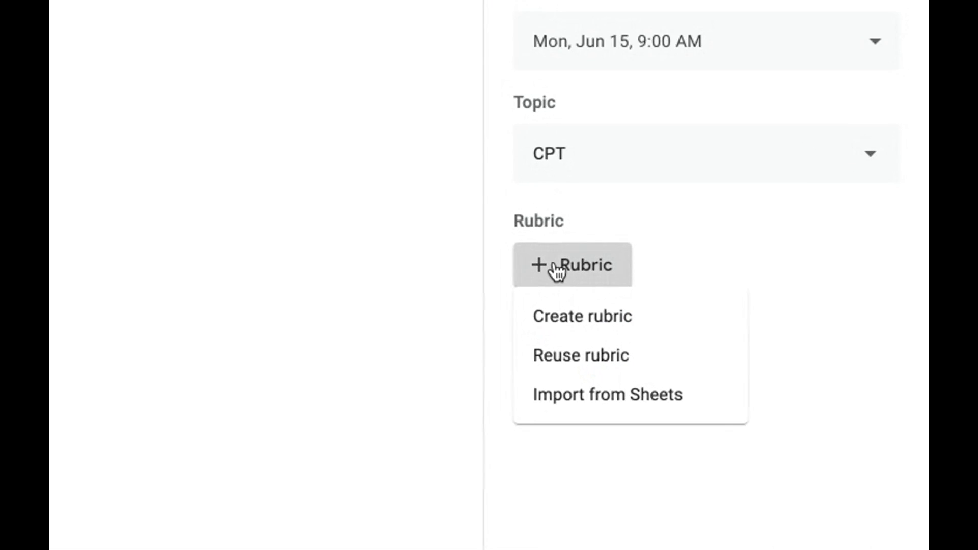
{"action": "left_click", "coordinate": [546, 311]}
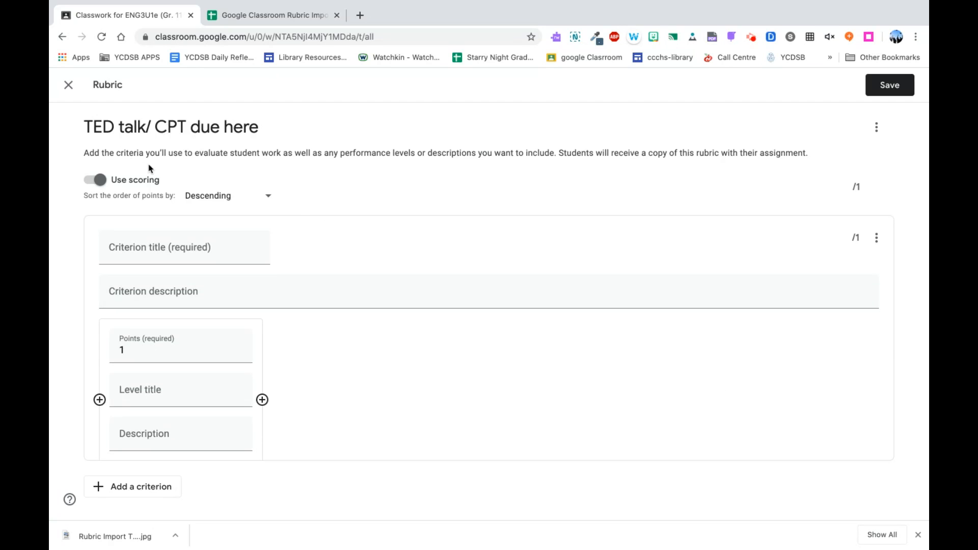
Step: Title the first criterion "Oral Communication" and enter "Quality of Presentation (" as its description
{"action": "left_click", "coordinate": [158, 248]}
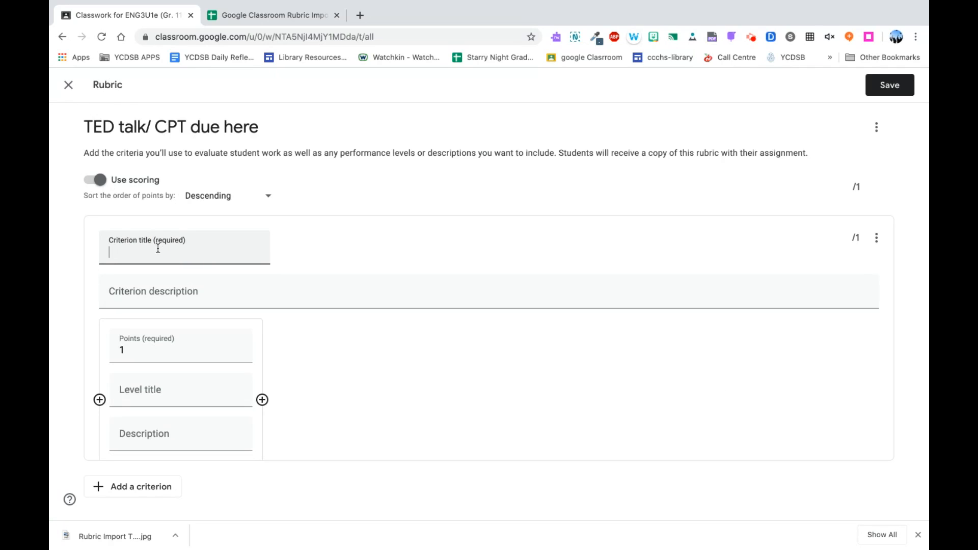
{"action": "type", "text": "Oral Communication"}
{"action": "left_click", "coordinate": [122, 290]}
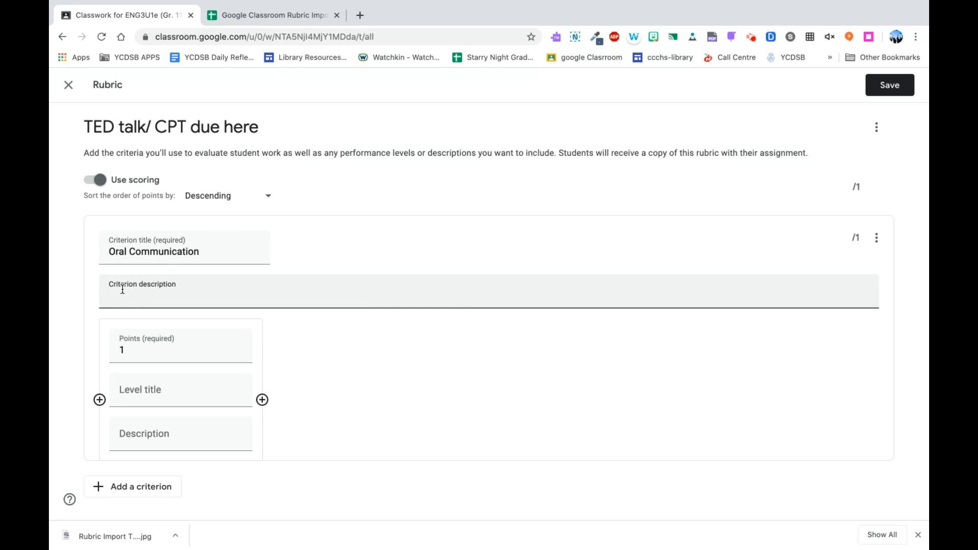
{"action": "type", "text": "RESE"}
{"action": "key", "text": "BackSpace"}
{"action": "key", "text": "BackSpace"}
{"action": "type", "text": "Quality of Presenta"}
Step: Fill in the criterion's first level with 10 points, the title "Level 4" and the description "Copy & paste"
{"action": "left_click", "coordinate": [126, 350]}
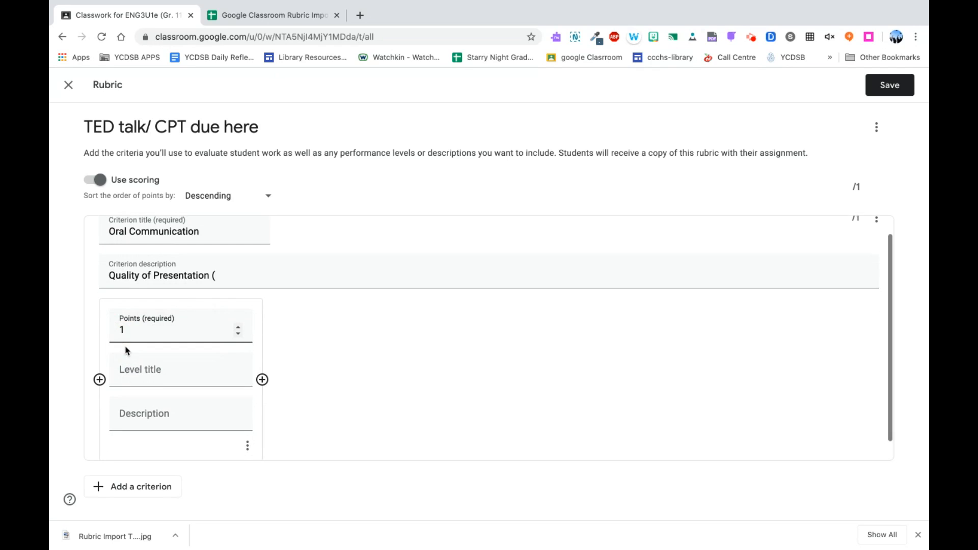
{"action": "key", "text": "BackSpace"}
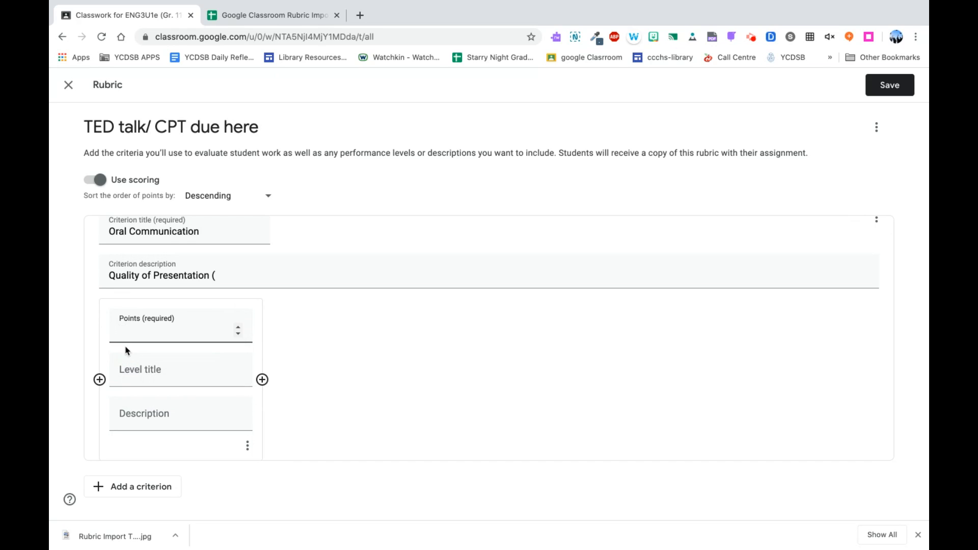
{"action": "type", "text": "10"}
{"action": "left_click", "coordinate": [195, 373]}
{"action": "type", "text": "Level 4"}
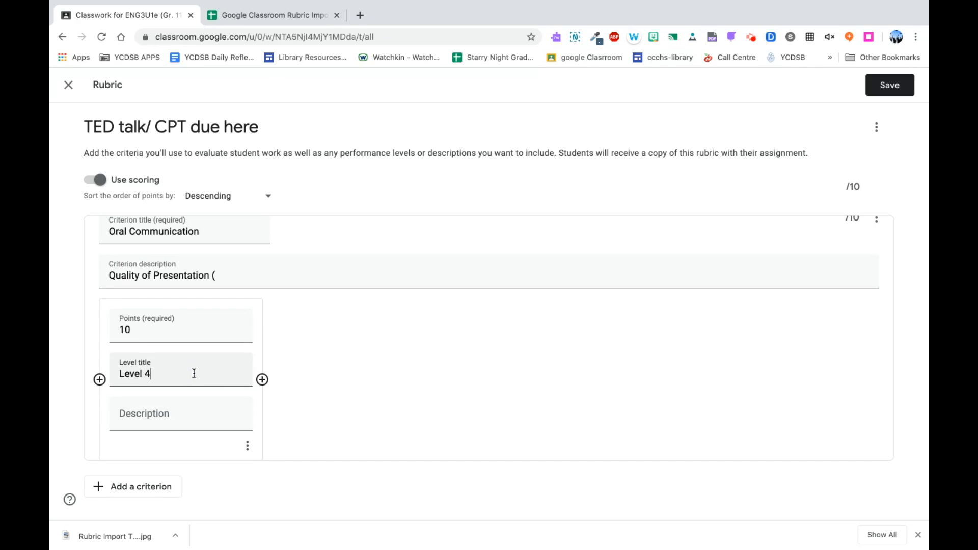
{"action": "left_click", "coordinate": [158, 418]}
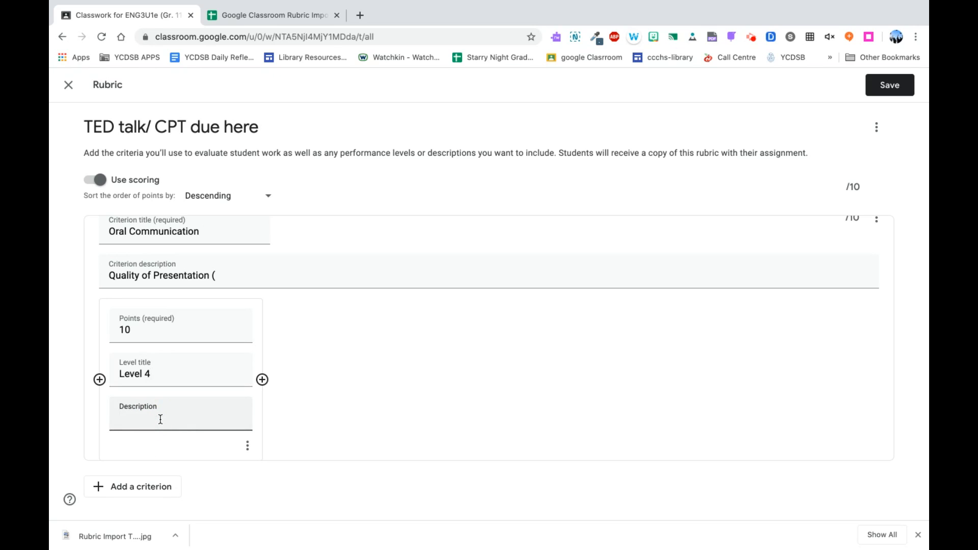
{"action": "type", "text": "Copy & paste"}
Step: Add a second level worth 7 points, titled "Level 3", with the description "Copy & paste"
{"action": "left_click", "coordinate": [263, 380]}
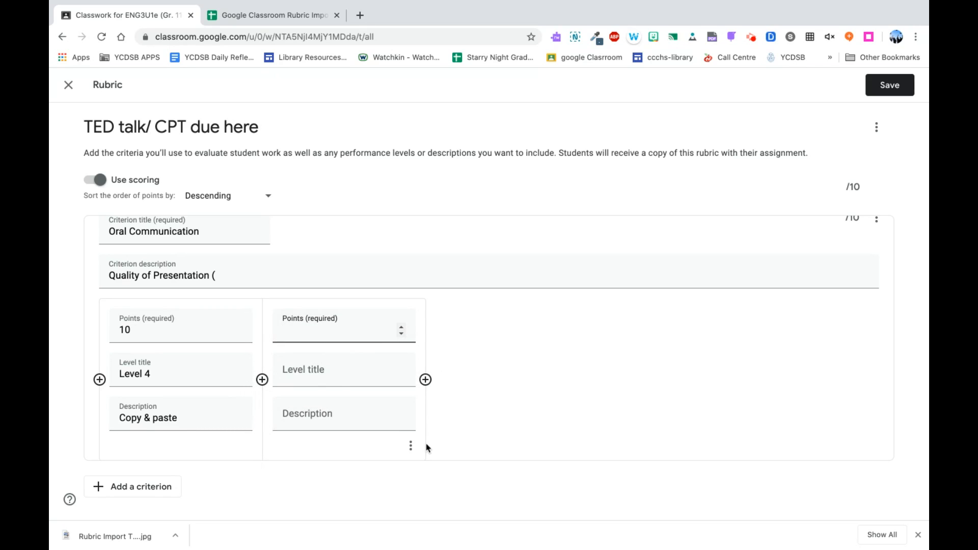
{"action": "left_click", "coordinate": [408, 442]}
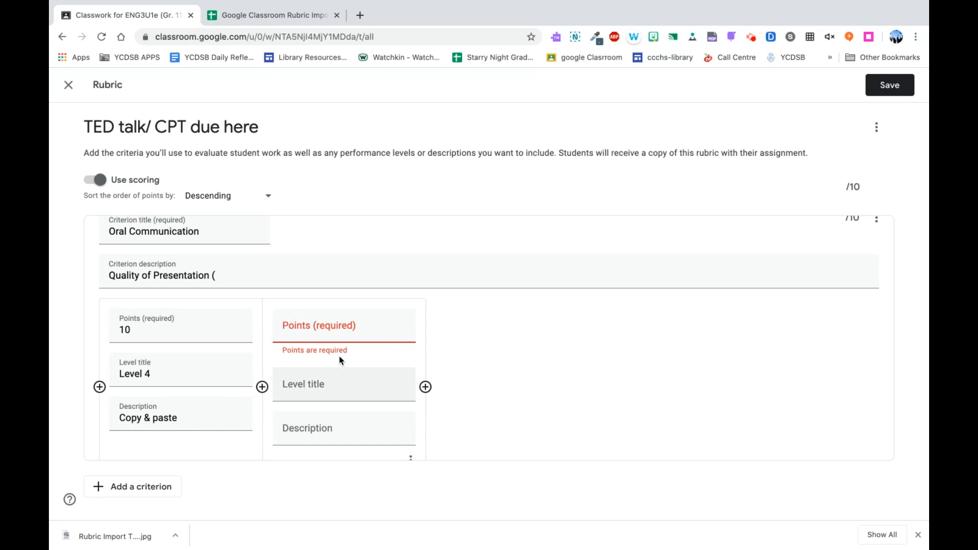
{"action": "left_click", "coordinate": [338, 329]}
{"action": "scroll", "coordinate": [340, 332], "scroll_direction": "down", "scroll_amount": 1}
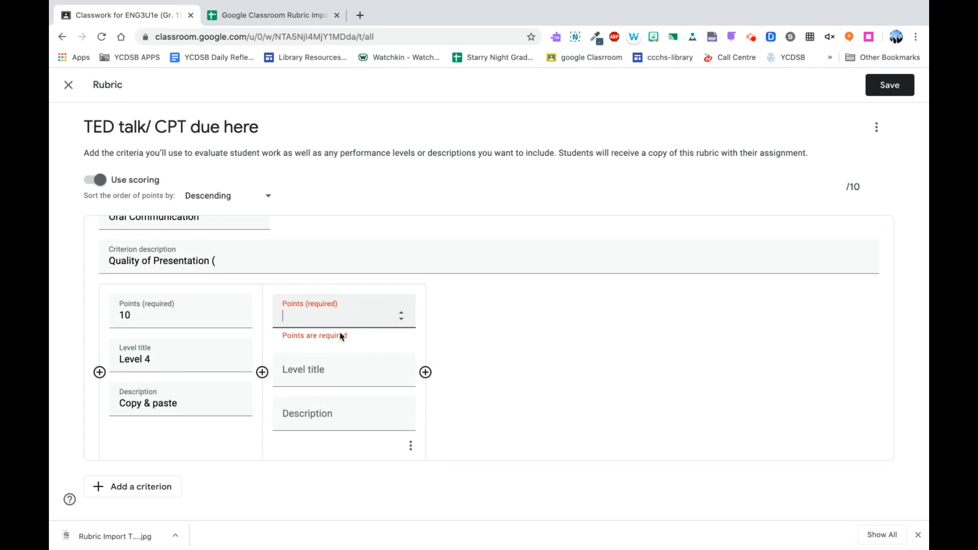
{"action": "left_click", "coordinate": [320, 371]}
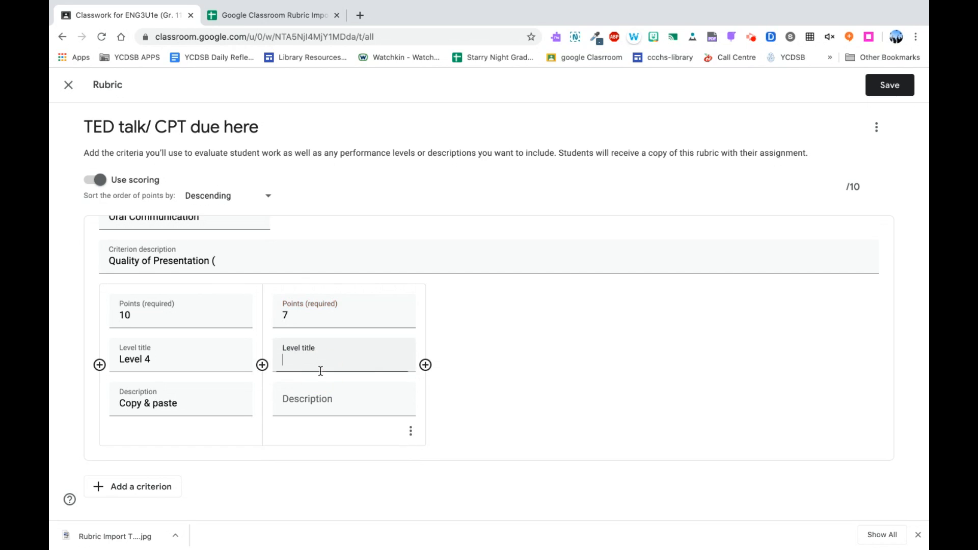
{"action": "type", "text": "Level 3"}
{"action": "left_click", "coordinate": [319, 401]}
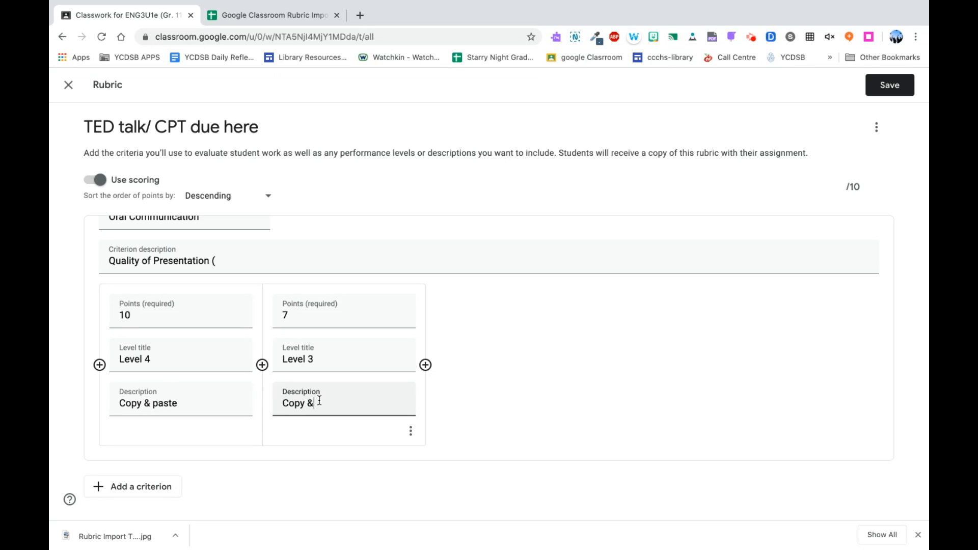
{"action": "type", "text": "Copy & paste"}
Step: Add another performance level after Level 3 in the Oral Communication criterion
{"action": "left_click", "coordinate": [407, 437]}
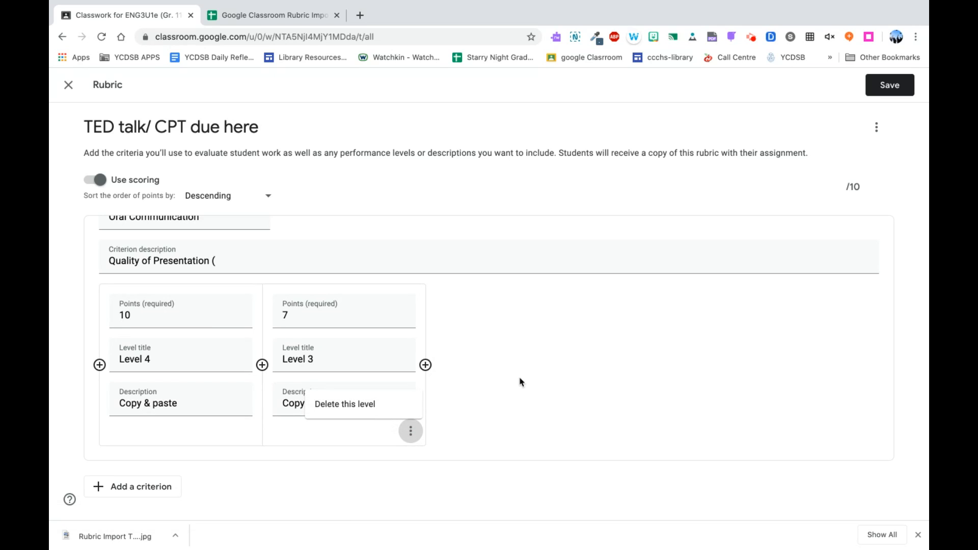
{"action": "scroll", "coordinate": [519, 377], "scroll_direction": "down", "scroll_amount": 1}
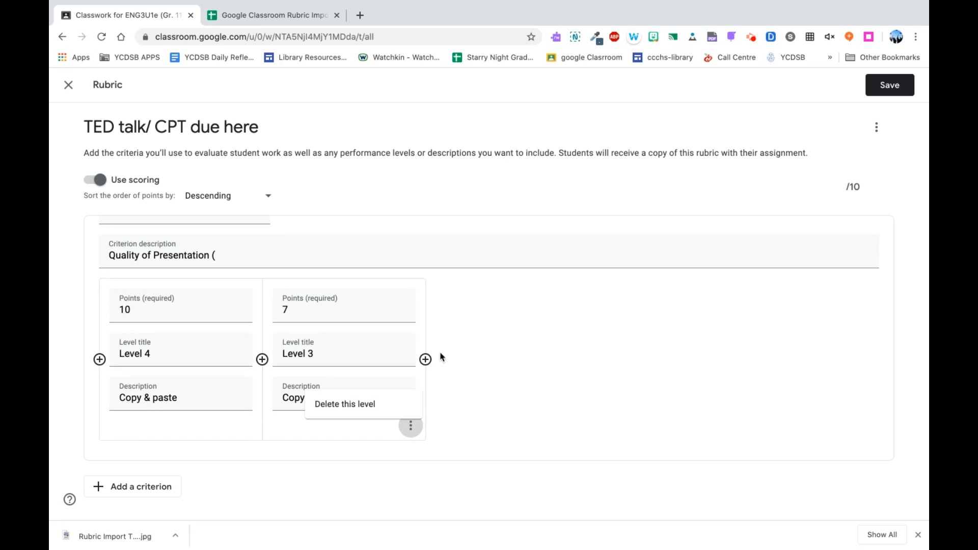
{"action": "left_click", "coordinate": [425, 359]}
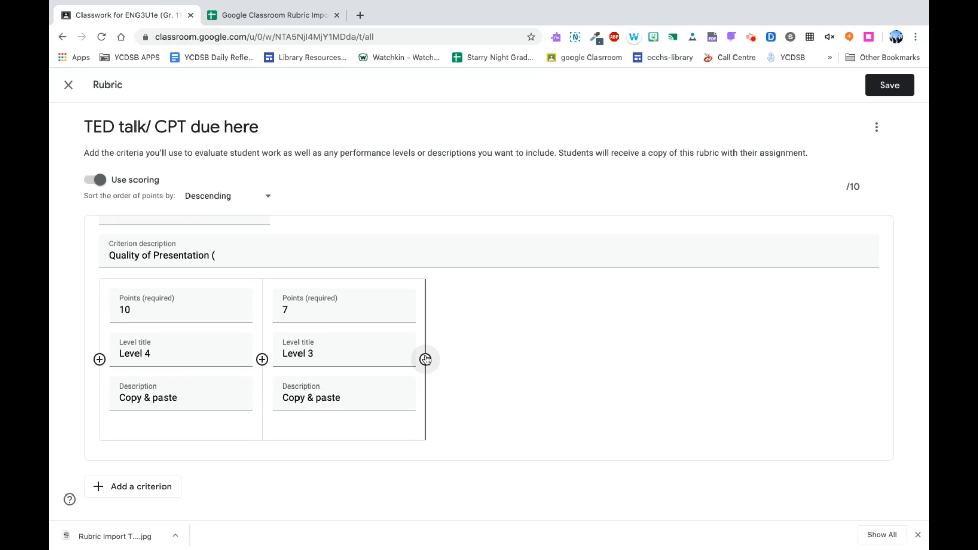
{"action": "left_click", "coordinate": [425, 360]}
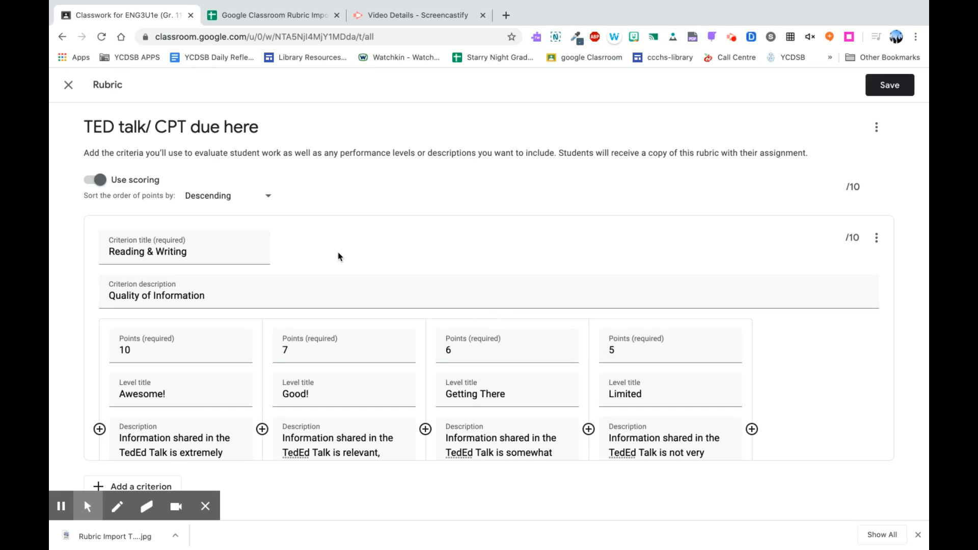
Step: Duplicate the "Reading & Writing" criterion together with its four performance levels
{"action": "scroll", "coordinate": [261, 298], "scroll_direction": "down", "scroll_amount": 2}
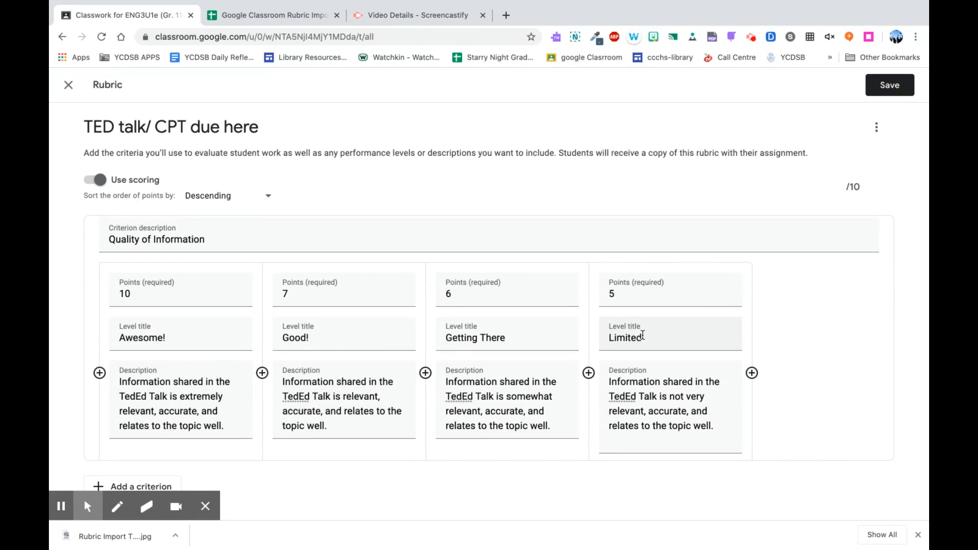
{"action": "scroll", "coordinate": [643, 334], "scroll_direction": "up", "scroll_amount": 1}
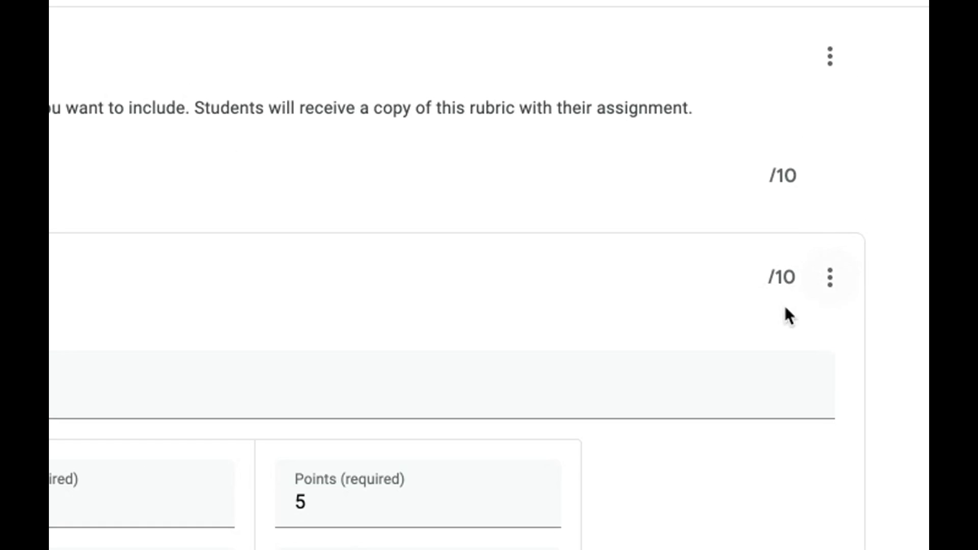
{"action": "left_click", "coordinate": [830, 281]}
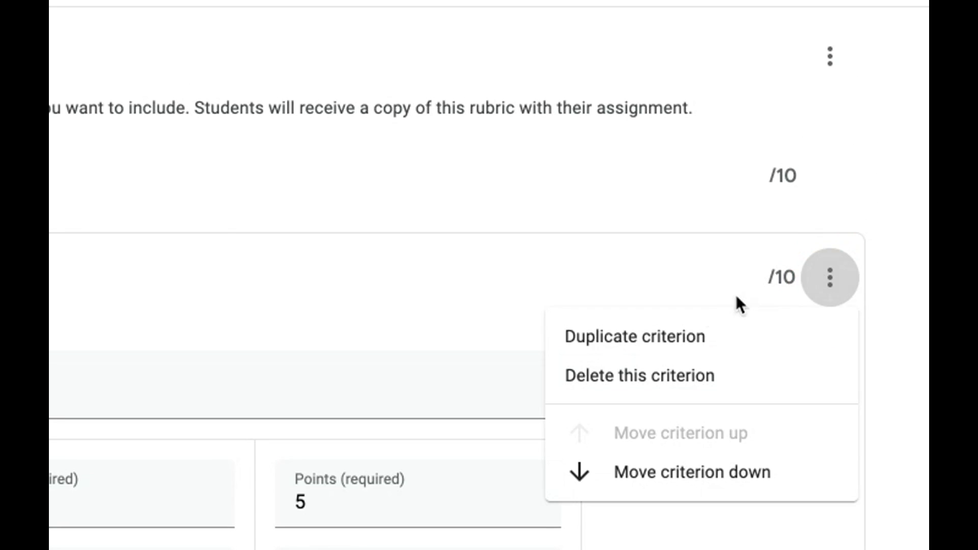
{"action": "left_click", "coordinate": [681, 336]}
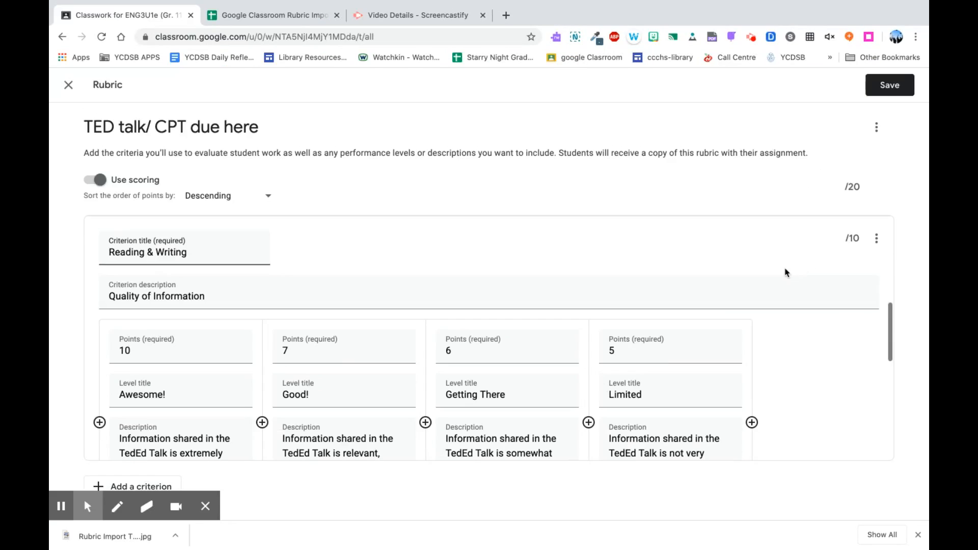
Step: Change the duplicated criterion's description to "Thesis"
{"action": "scroll", "coordinate": [548, 390], "scroll_direction": "down", "scroll_amount": 1}
{"action": "scroll", "coordinate": [549, 391], "scroll_direction": "up", "scroll_amount": 1}
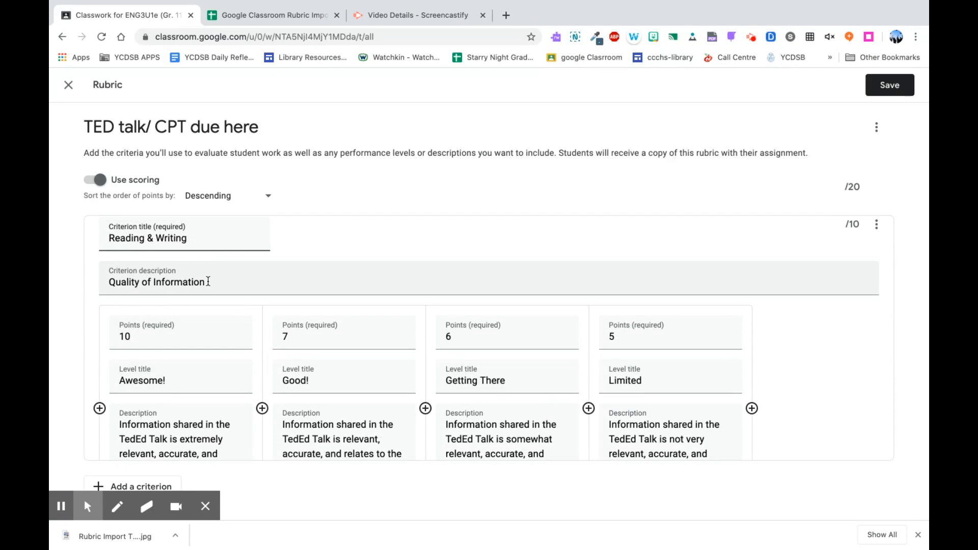
{"action": "left_click_drag", "start_coordinate": [209, 282], "coordinate": [84, 285]}
{"action": "type", "text": "thesi"}
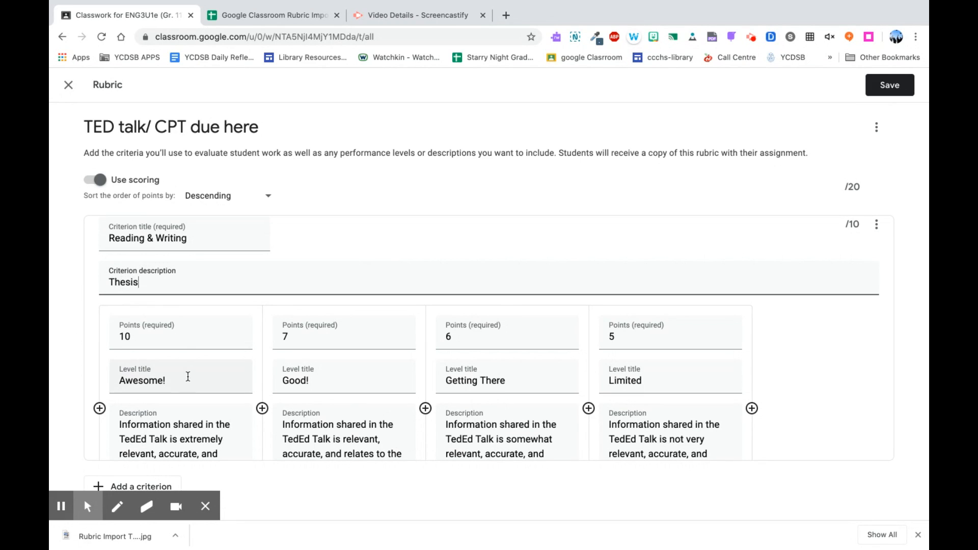
Step: Replace the description of the "Awesome!" level in the Thesis criterion with "Change"
{"action": "scroll", "coordinate": [179, 336], "scroll_direction": "down", "scroll_amount": 1}
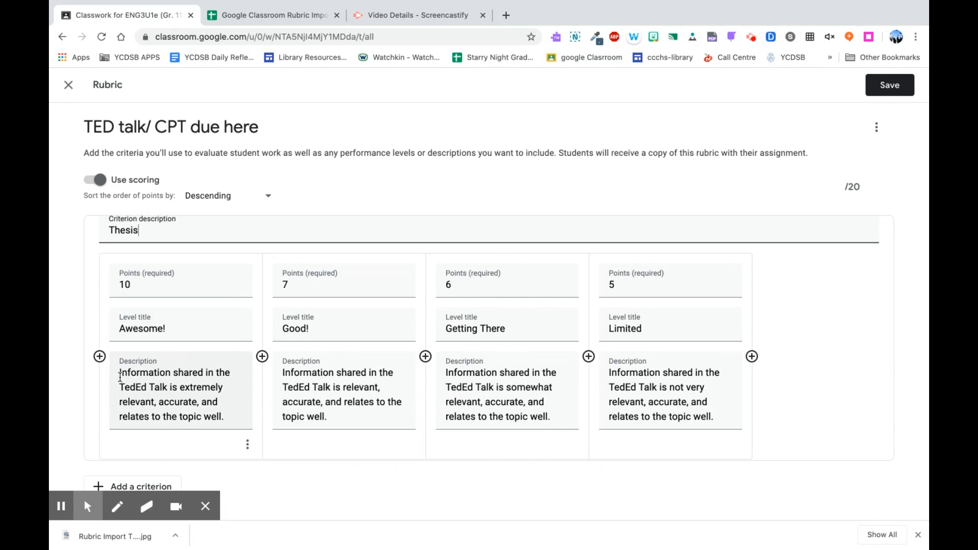
{"action": "left_click_drag", "start_coordinate": [119, 373], "coordinate": [230, 422]}
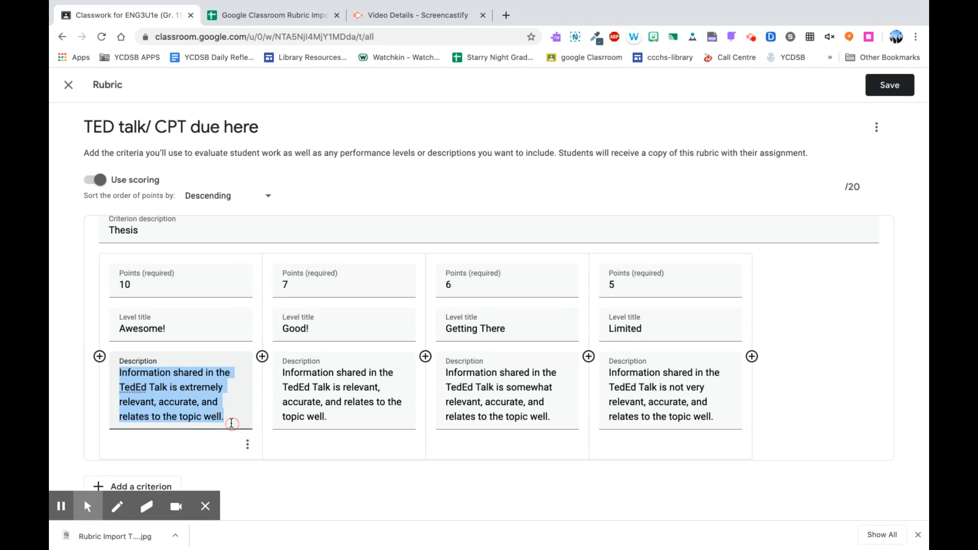
{"action": "type", "text": "Change"}
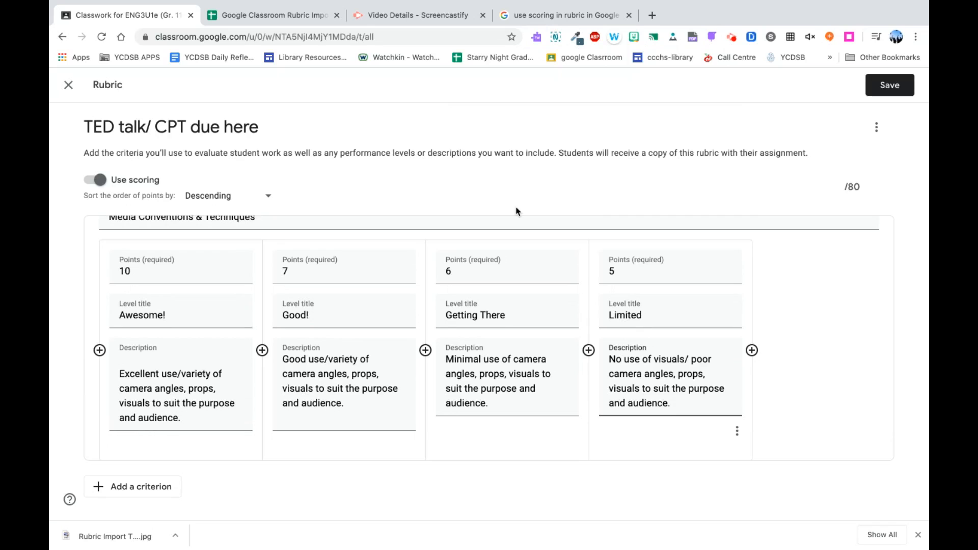
Step: Review the completed rubric's criteria, including their titles, descriptions, points and performance levels
{"action": "scroll", "coordinate": [413, 239], "scroll_direction": "up", "scroll_amount": 15}
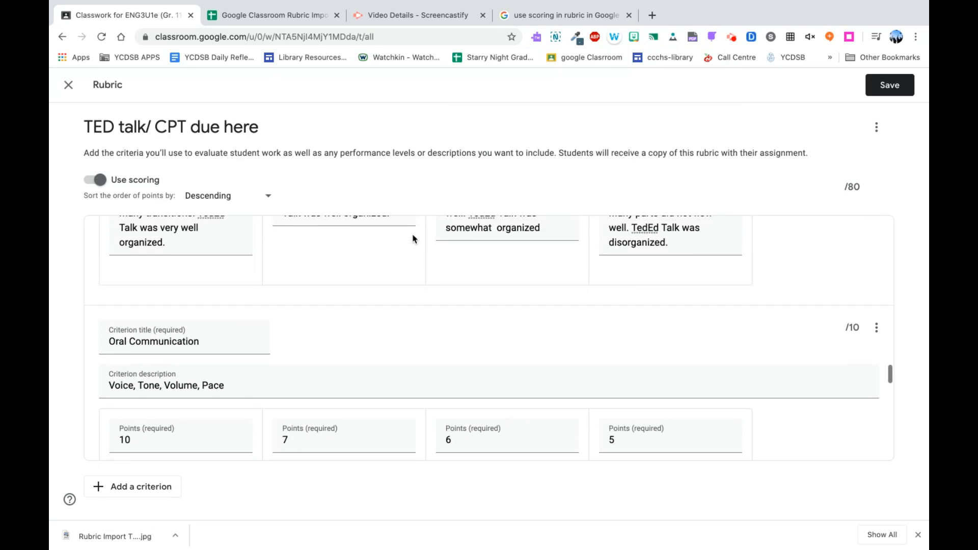
{"action": "scroll", "coordinate": [413, 234], "scroll_direction": "up", "scroll_amount": 15}
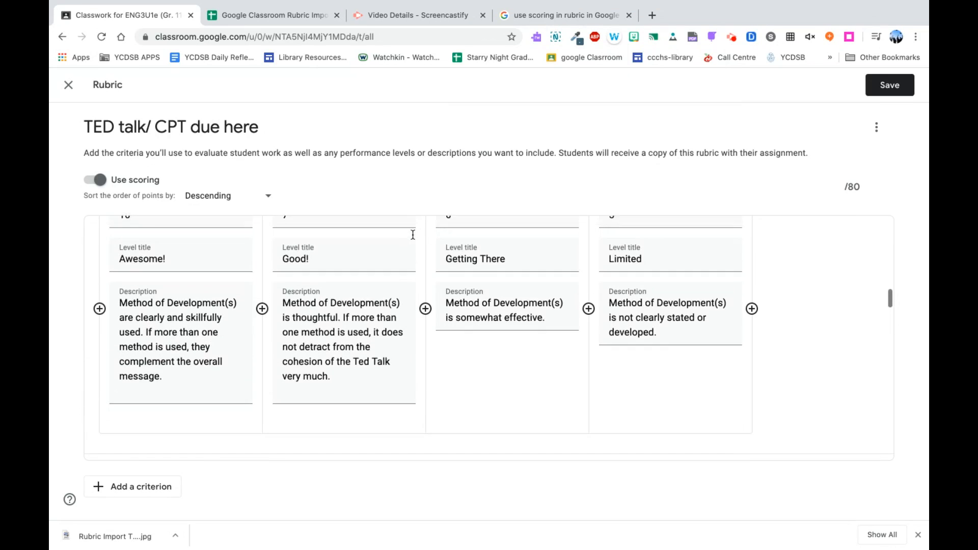
{"action": "scroll", "coordinate": [412, 234], "scroll_direction": "up", "scroll_amount": 10}
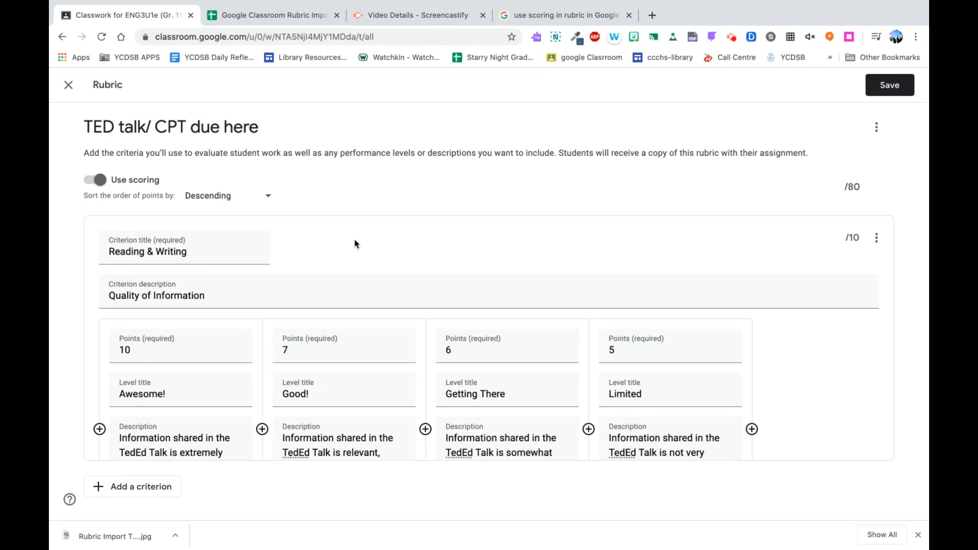
{"action": "scroll", "coordinate": [339, 303], "scroll_direction": "down", "scroll_amount": 3}
{"action": "scroll", "coordinate": [339, 303], "scroll_direction": "down", "scroll_amount": 2}
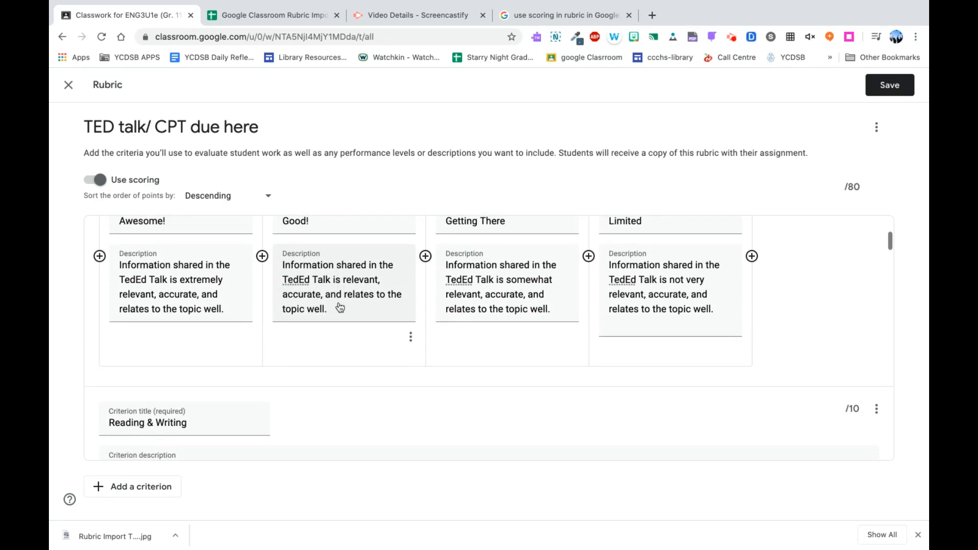
{"action": "scroll", "coordinate": [317, 339], "scroll_direction": "down", "scroll_amount": 1}
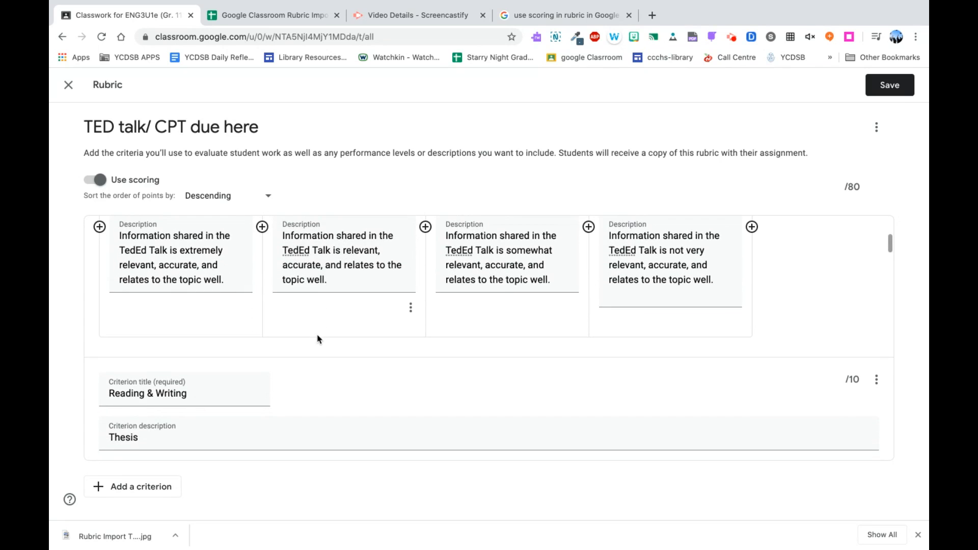
{"action": "scroll", "coordinate": [382, 323], "scroll_direction": "up", "scroll_amount": 2}
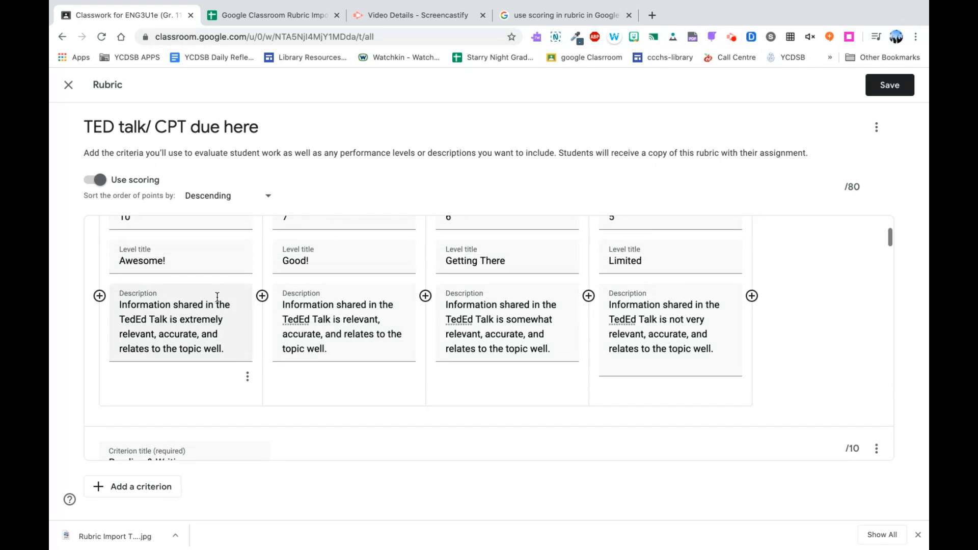
{"action": "scroll", "coordinate": [184, 307], "scroll_direction": "up", "scroll_amount": 1}
{"action": "scroll", "coordinate": [184, 307], "scroll_direction": "up", "scroll_amount": 2}
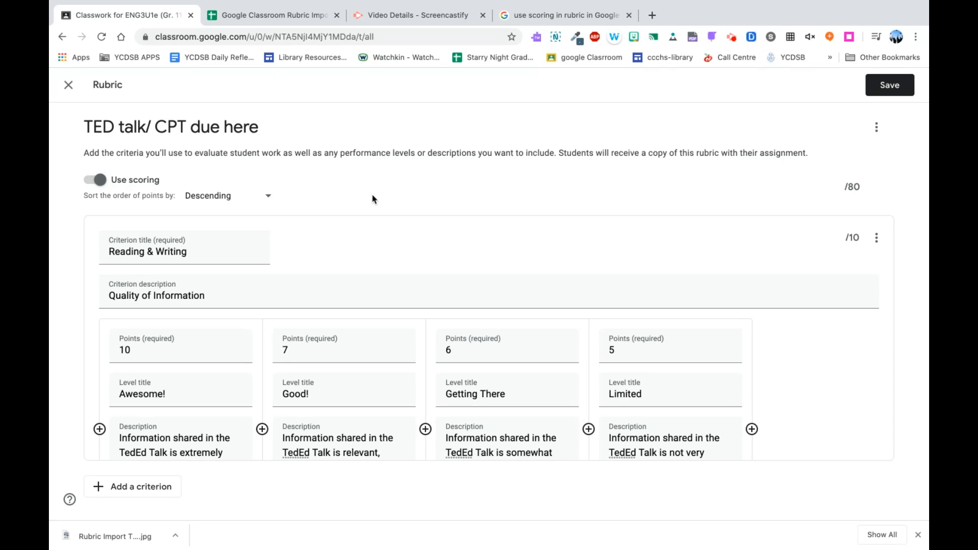
{"action": "scroll", "coordinate": [387, 297], "scroll_direction": "down", "scroll_amount": 6}
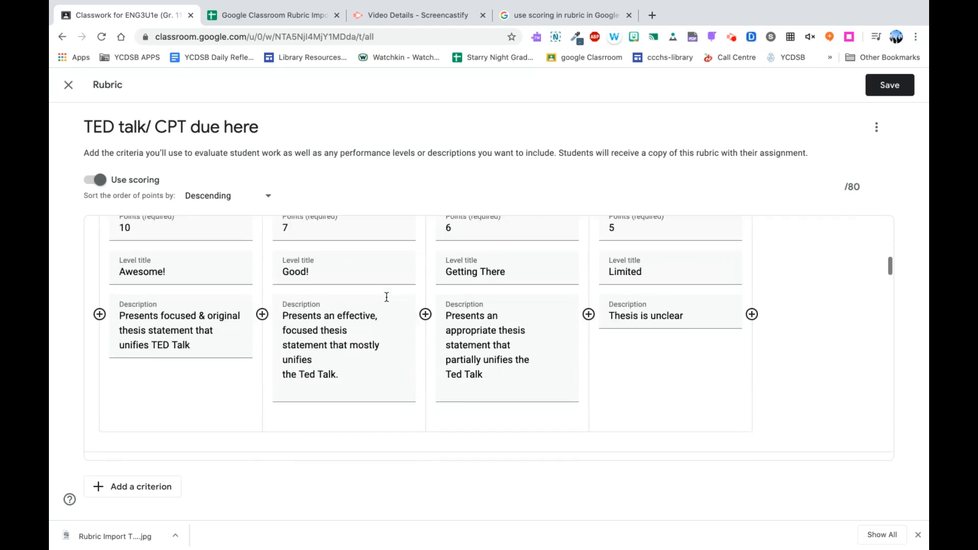
Step: Save the completed rubric and then the edited "TED talk/ CPT due here" assignment
{"action": "scroll", "coordinate": [386, 297], "scroll_direction": "down", "scroll_amount": 1}
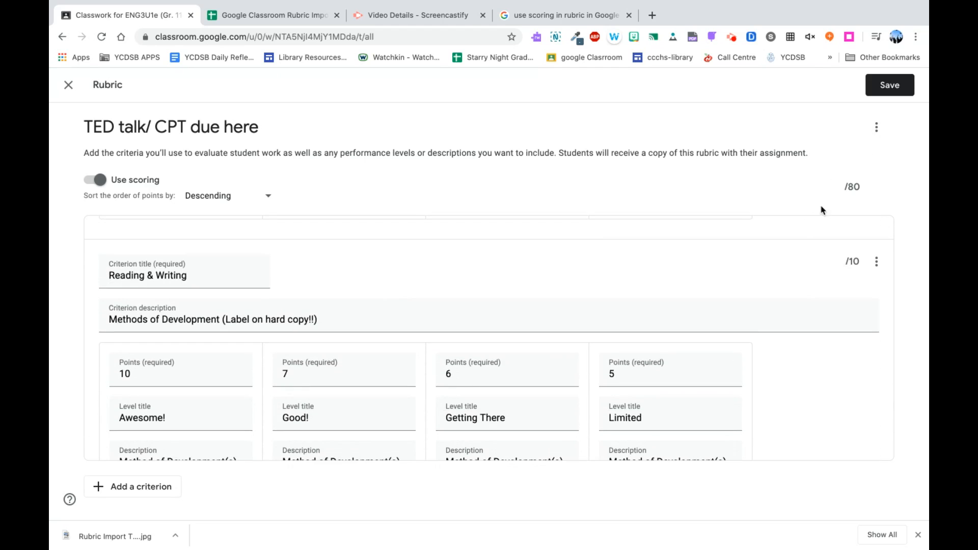
{"action": "left_click", "coordinate": [890, 87]}
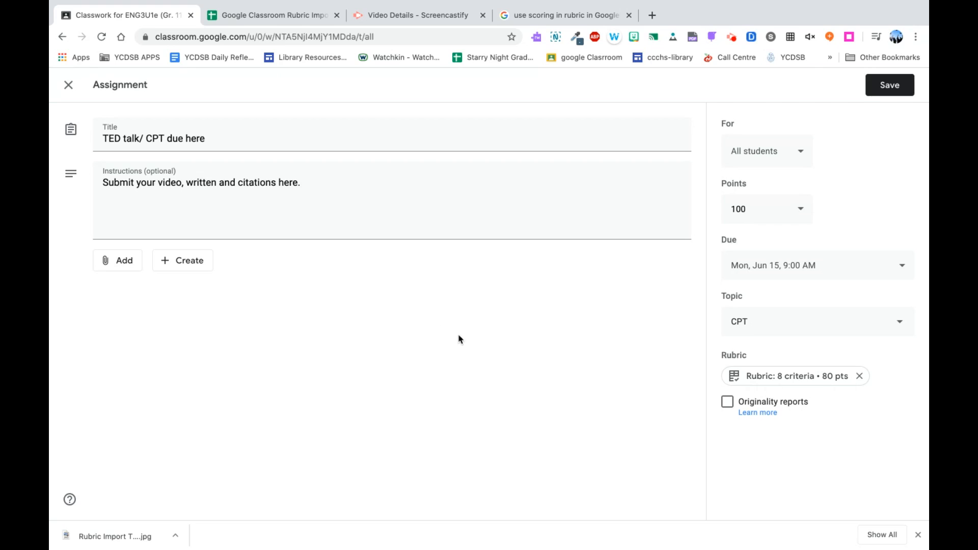
{"action": "left_click", "coordinate": [887, 86]}
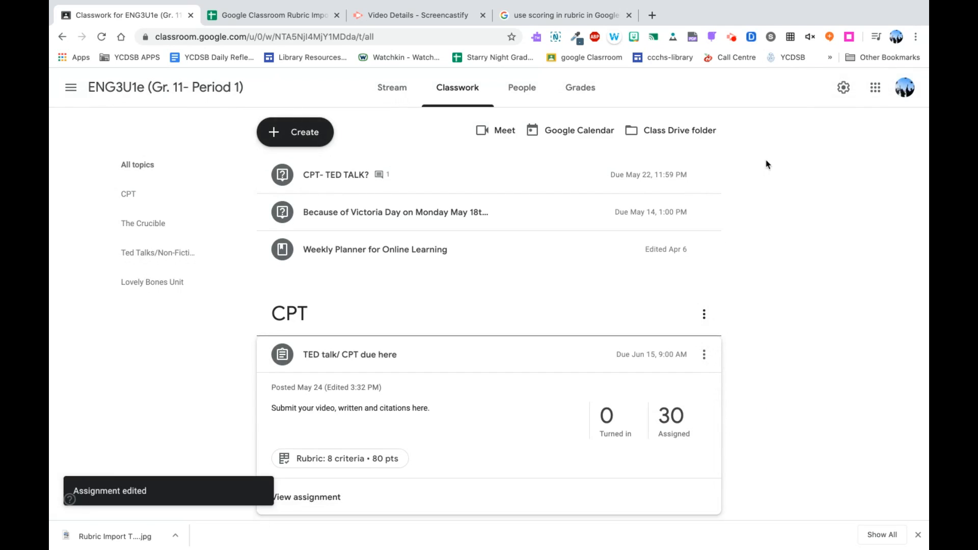
{"action": "scroll", "coordinate": [482, 397], "scroll_direction": "down", "scroll_amount": 3}
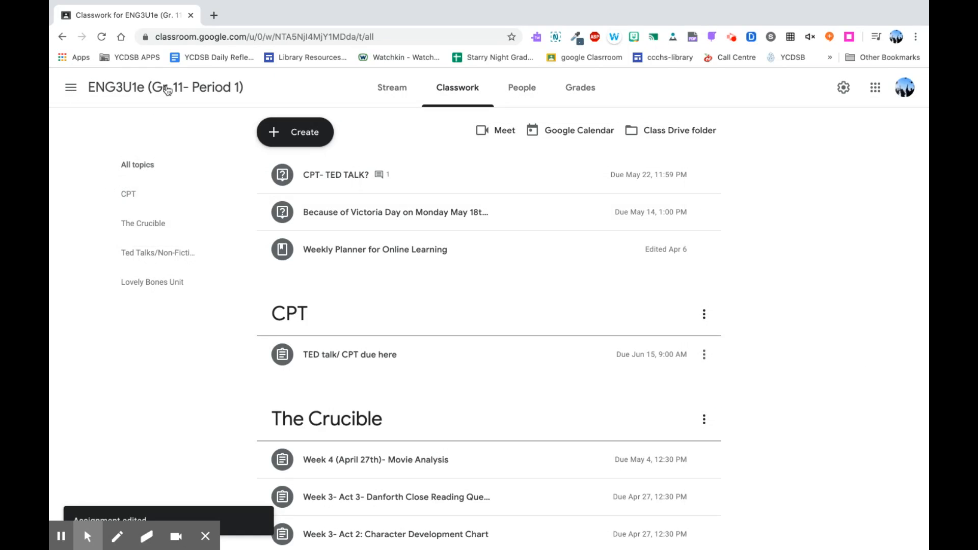
Step: Switch to the ENG3U1 (Period 3/4) class and open its "Ted talk CPT" assignment for editing
{"action": "left_click", "coordinate": [70, 88]}
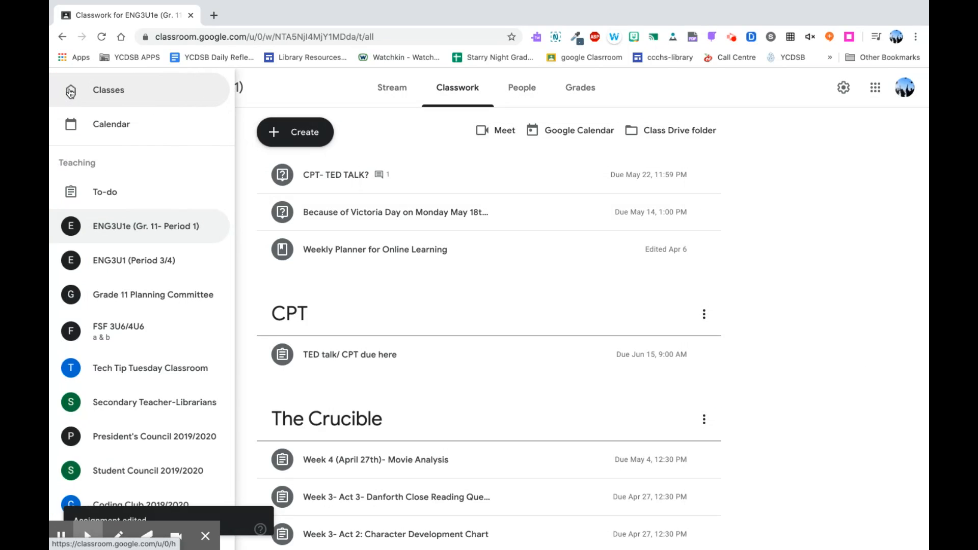
{"action": "left_click", "coordinate": [122, 267]}
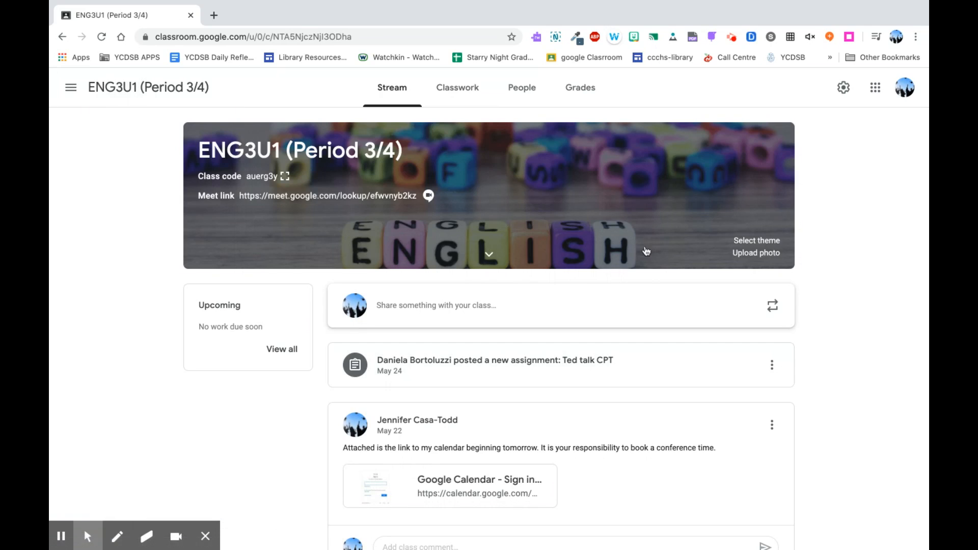
{"action": "left_click", "coordinate": [473, 91]}
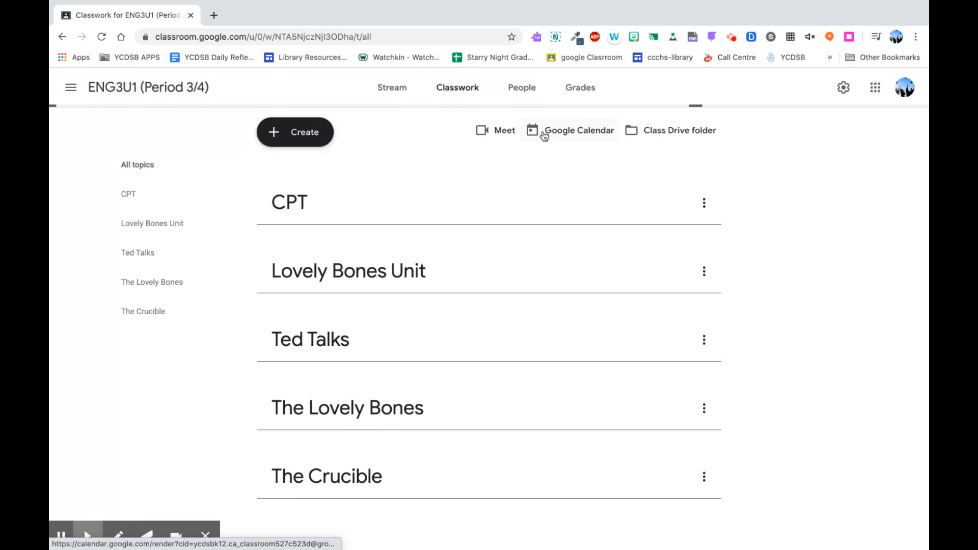
{"action": "left_click", "coordinate": [667, 376]}
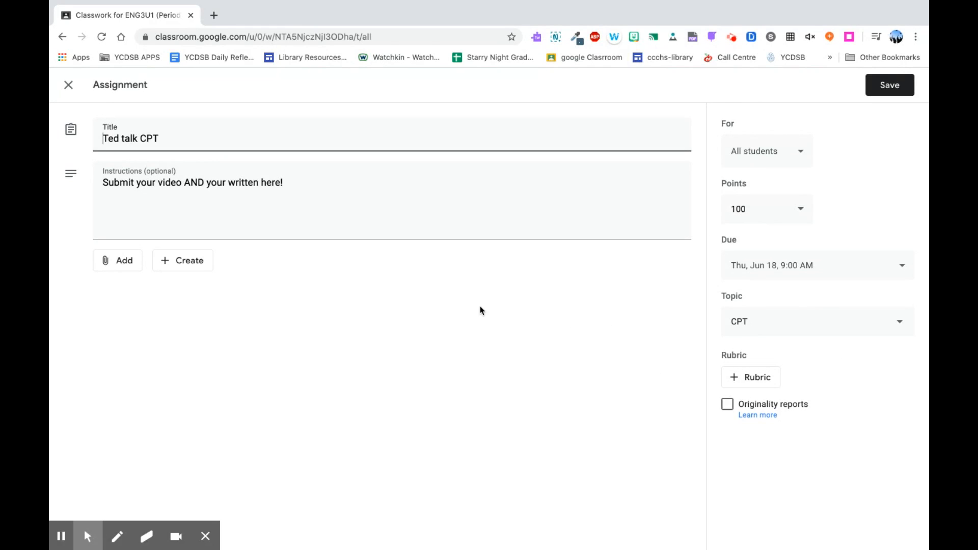
Step: Reuse the "TED talk/ CPT due here" rubric from ENG3U1e (Gr. 11- Period 1) in this assignment and save the assignment
{"action": "left_click", "coordinate": [748, 378]}
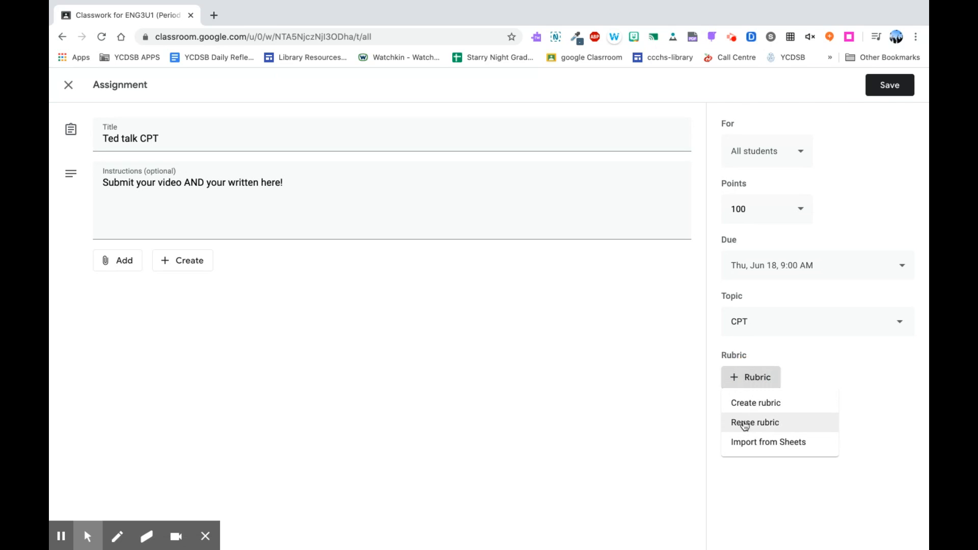
{"action": "left_click", "coordinate": [745, 423]}
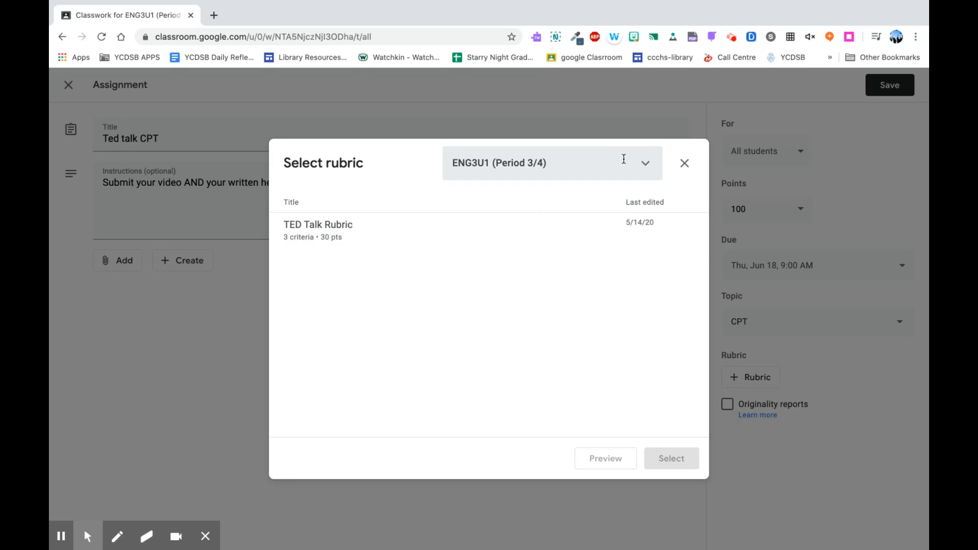
{"action": "left_click", "coordinate": [646, 166]}
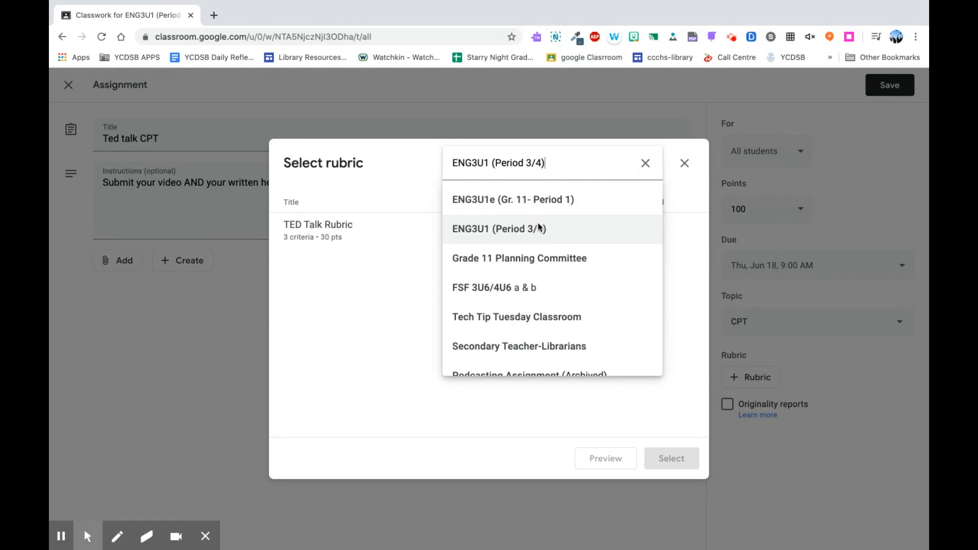
{"action": "left_click", "coordinate": [558, 207]}
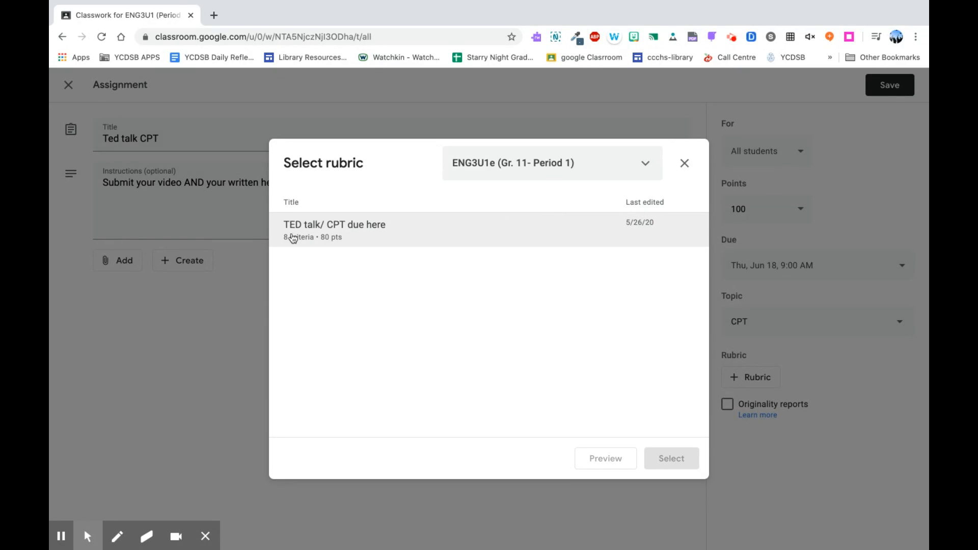
{"action": "left_click", "coordinate": [350, 228]}
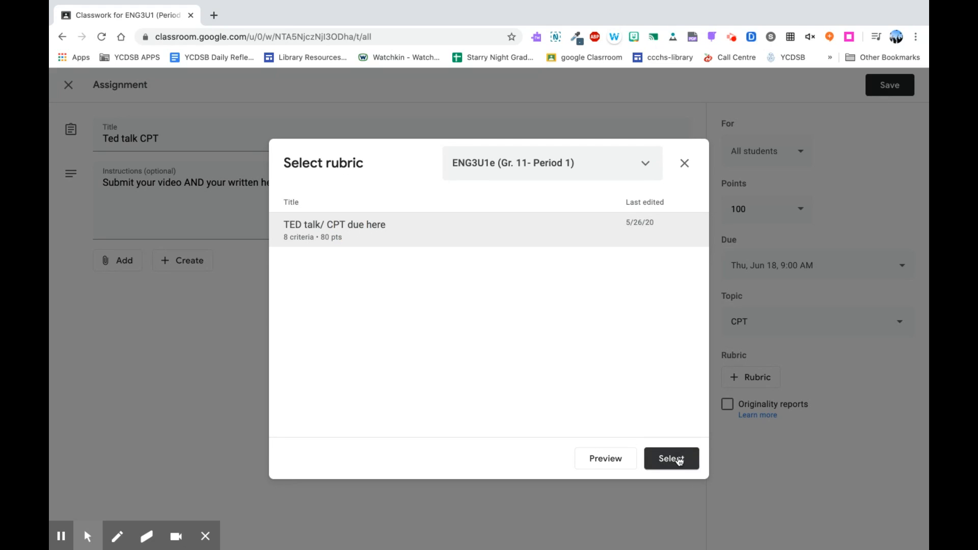
{"action": "left_click", "coordinate": [679, 460]}
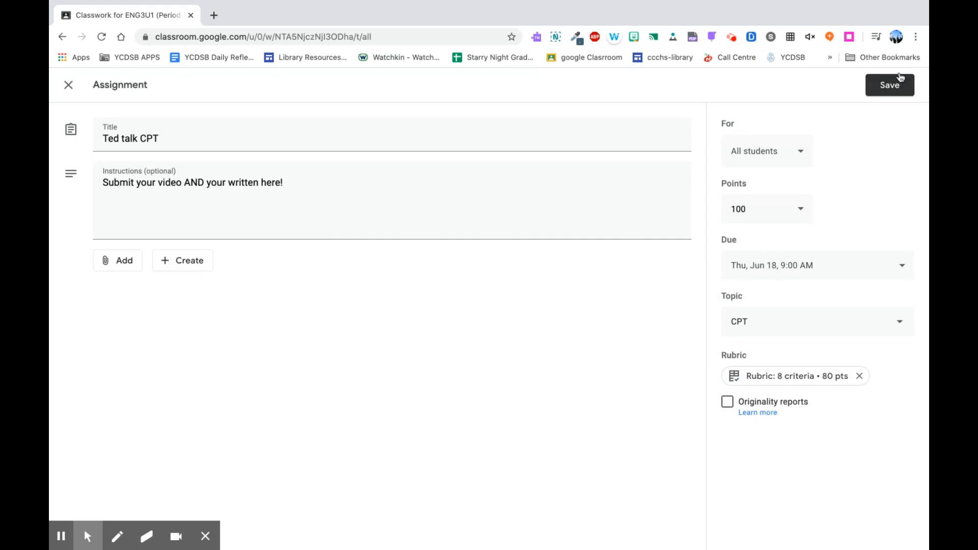
{"action": "left_click", "coordinate": [886, 84]}
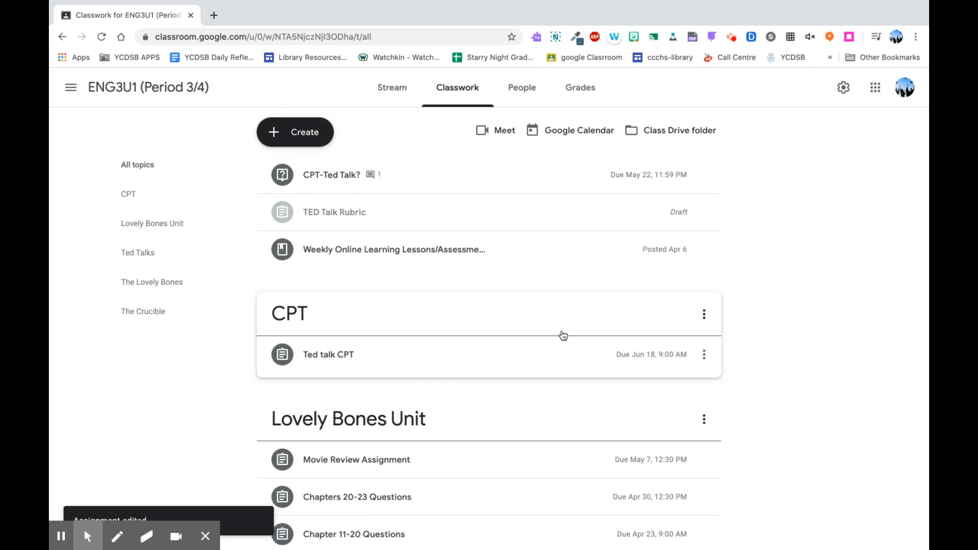
Step: Reopen the "Ted talk CPT" assignment for editing, view its attached rubric and bring up the rubric's options
{"action": "scroll", "coordinate": [491, 344], "scroll_direction": "down", "scroll_amount": 2}
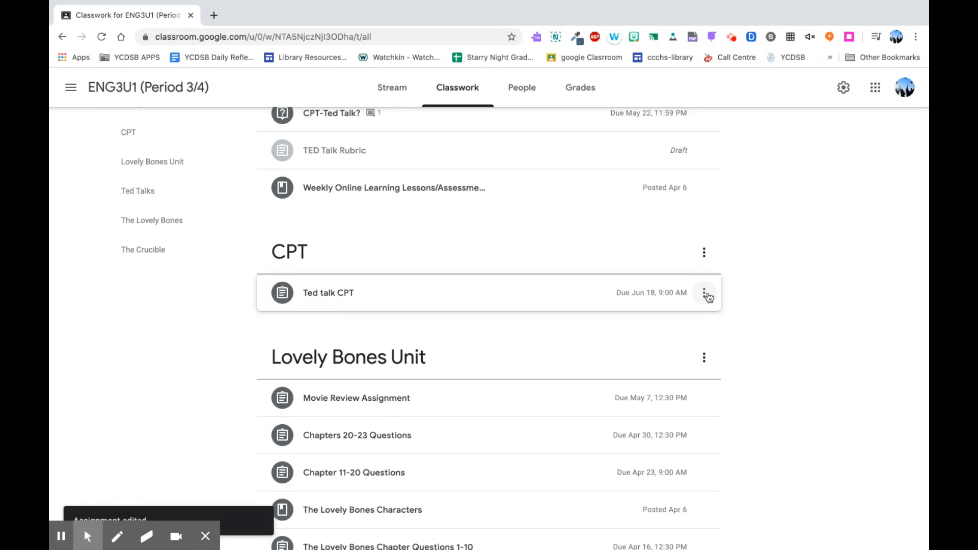
{"action": "left_click", "coordinate": [705, 295]}
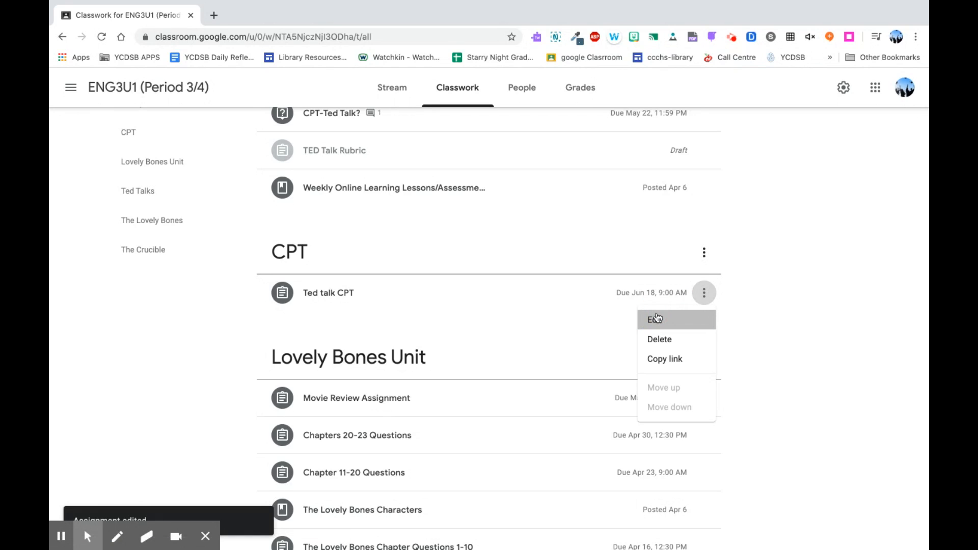
{"action": "left_click", "coordinate": [656, 319]}
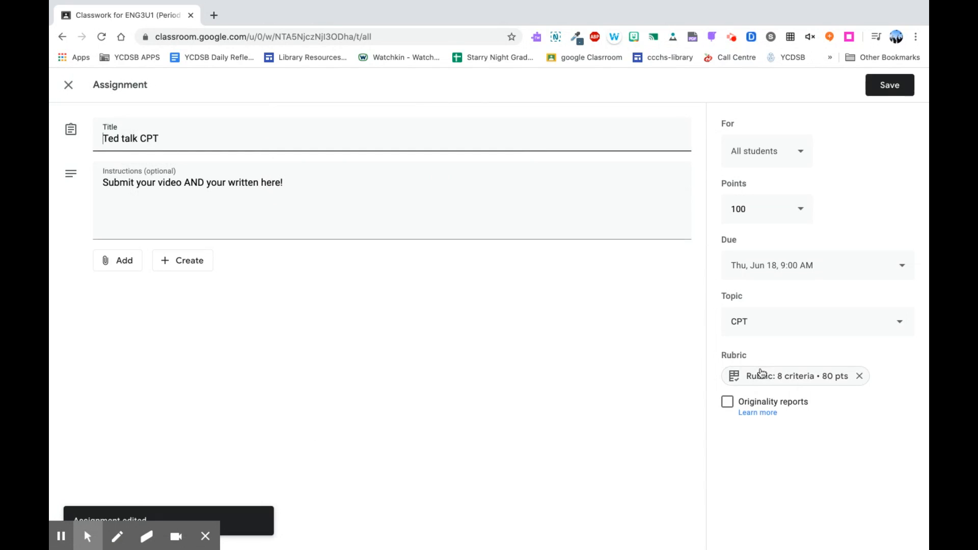
{"action": "left_click", "coordinate": [761, 375]}
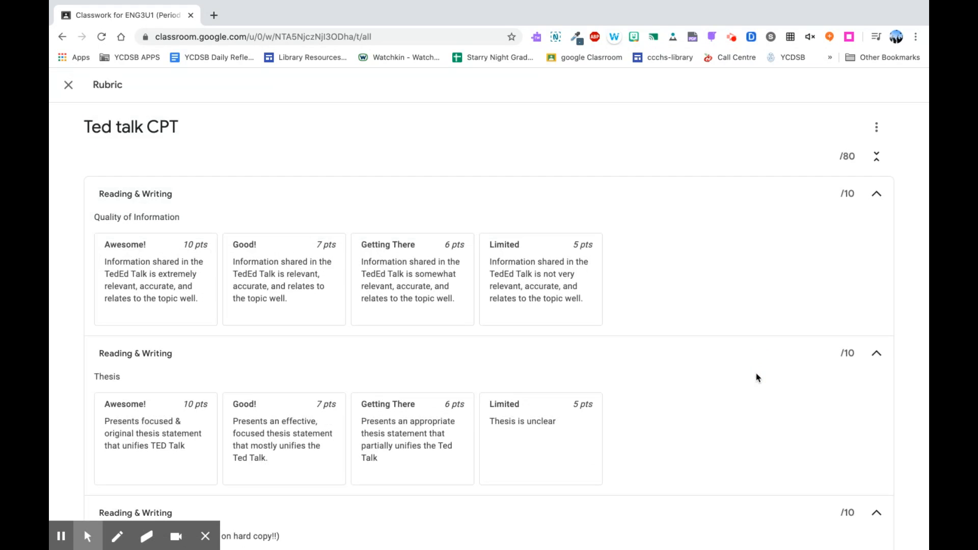
{"action": "left_click", "coordinate": [877, 127]}
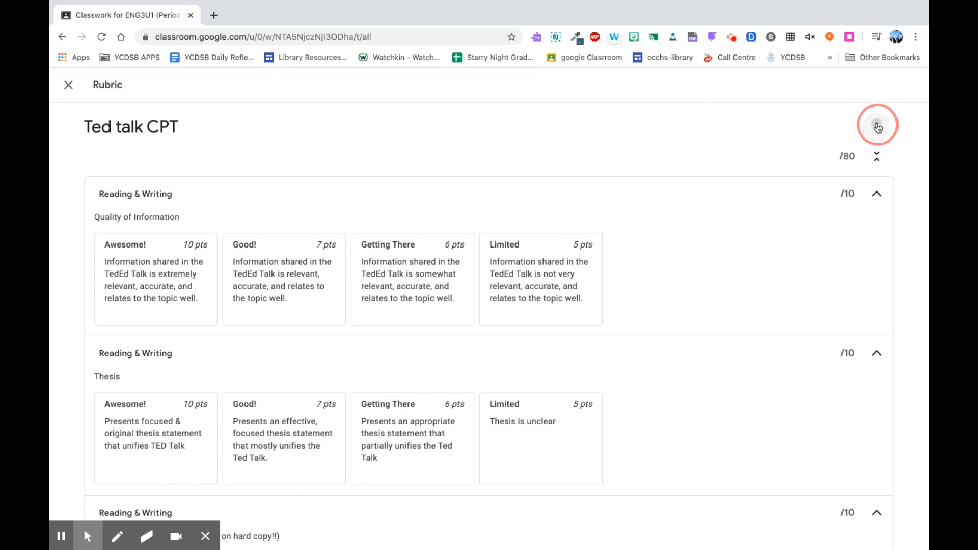